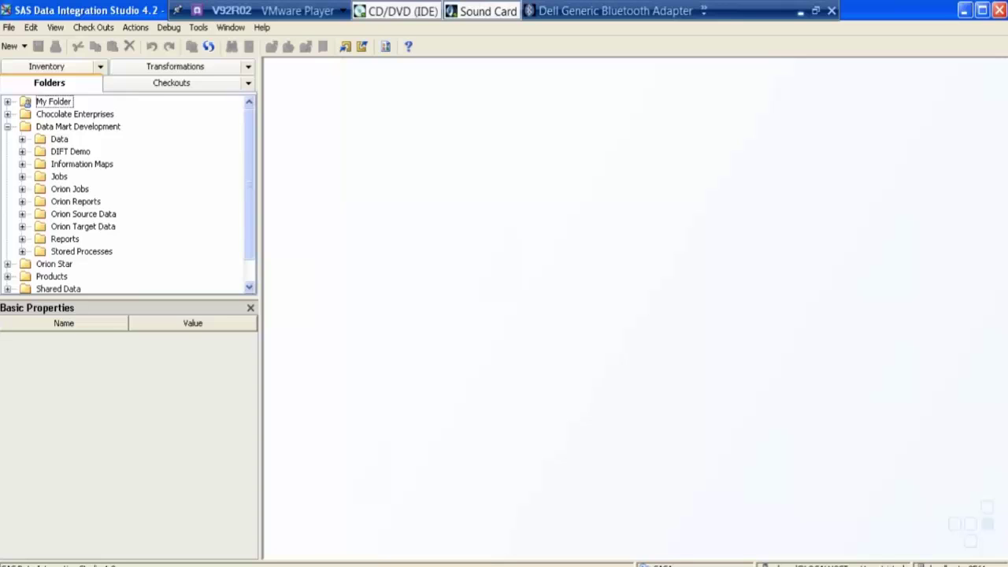
Start a new table in the Orion Target Data folder and name it DIFT Product Dimension.
{"action": "left_click", "coordinate": [83, 225]}
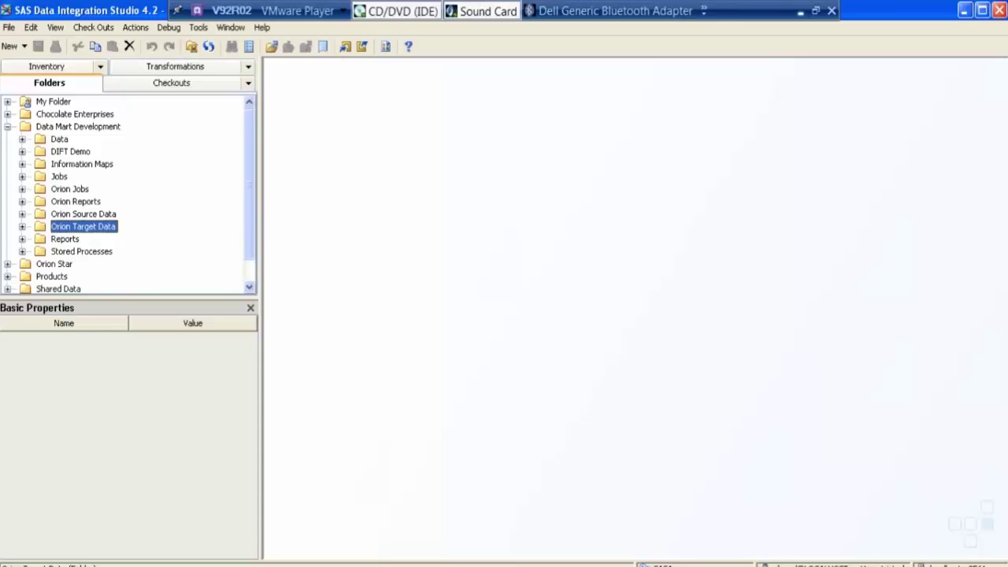
{"action": "right_click", "coordinate": [56, 226]}
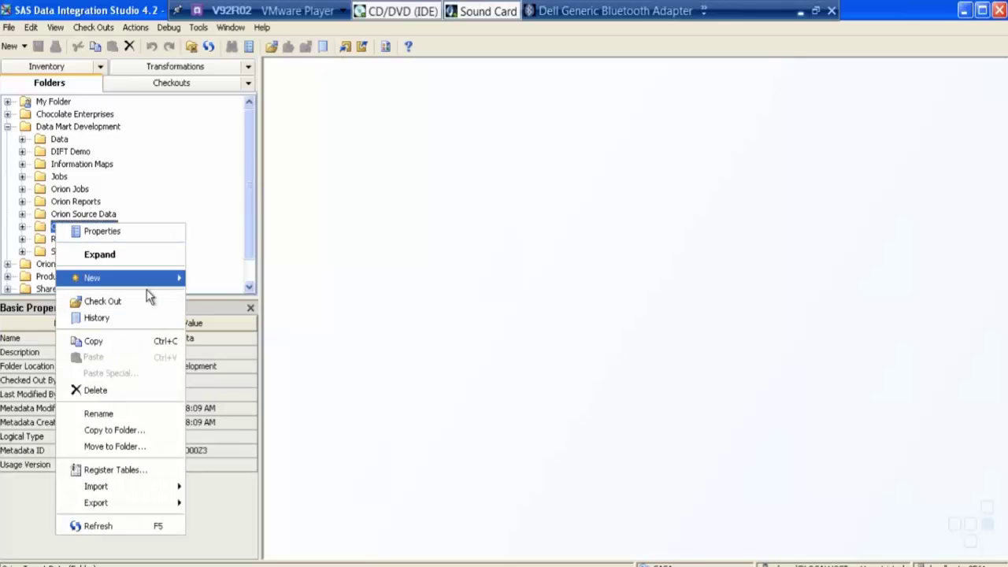
{"action": "mouse_move", "coordinate": [146, 288]}
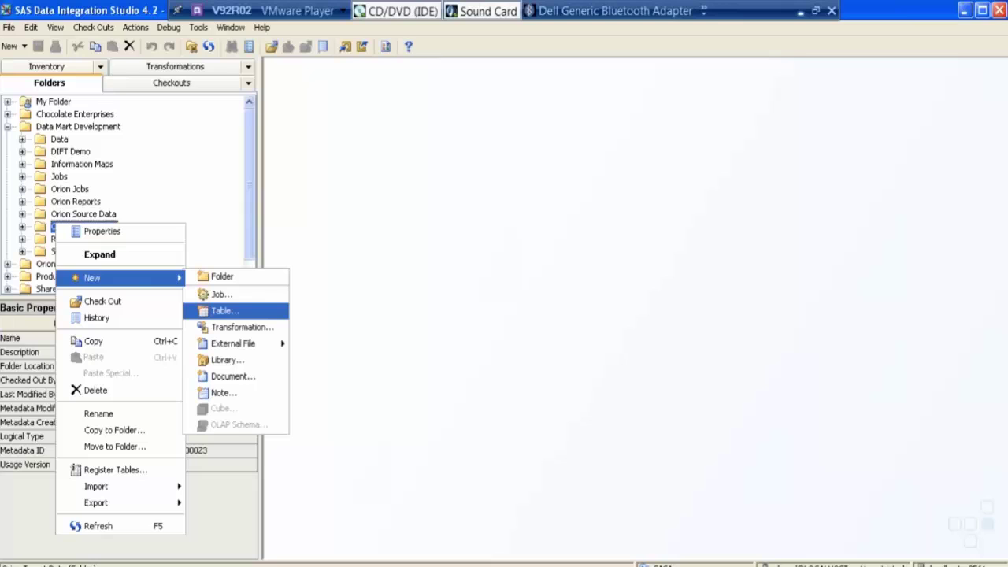
{"action": "left_click", "coordinate": [224, 310]}
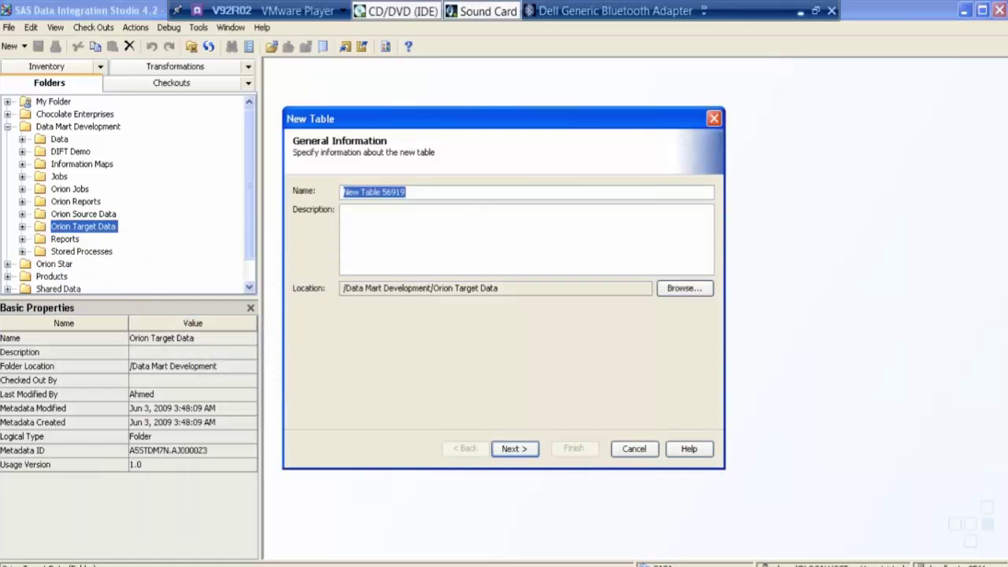
{"action": "type", "text": "DIF"}
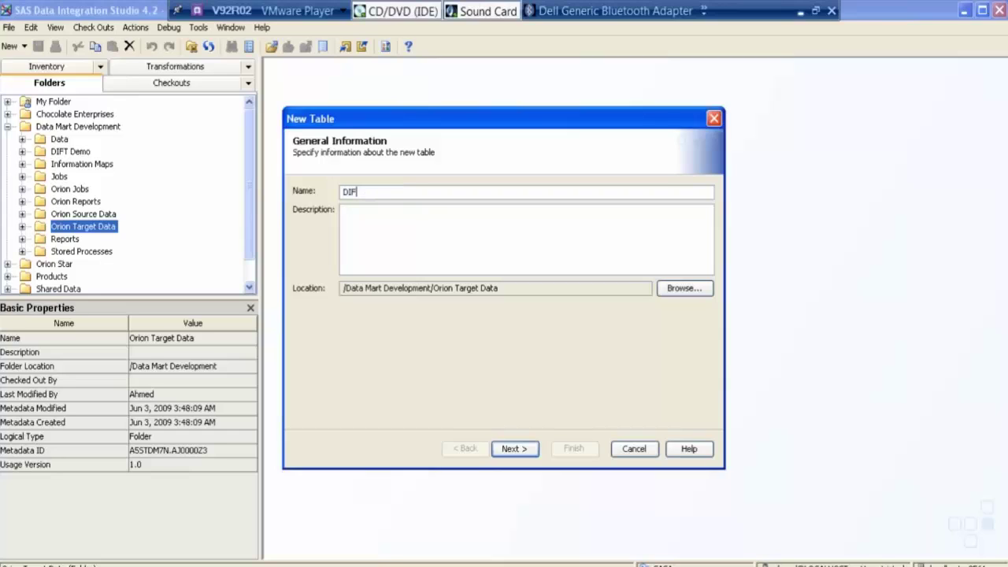
{"action": "type", "text": "T Product Dimension"}
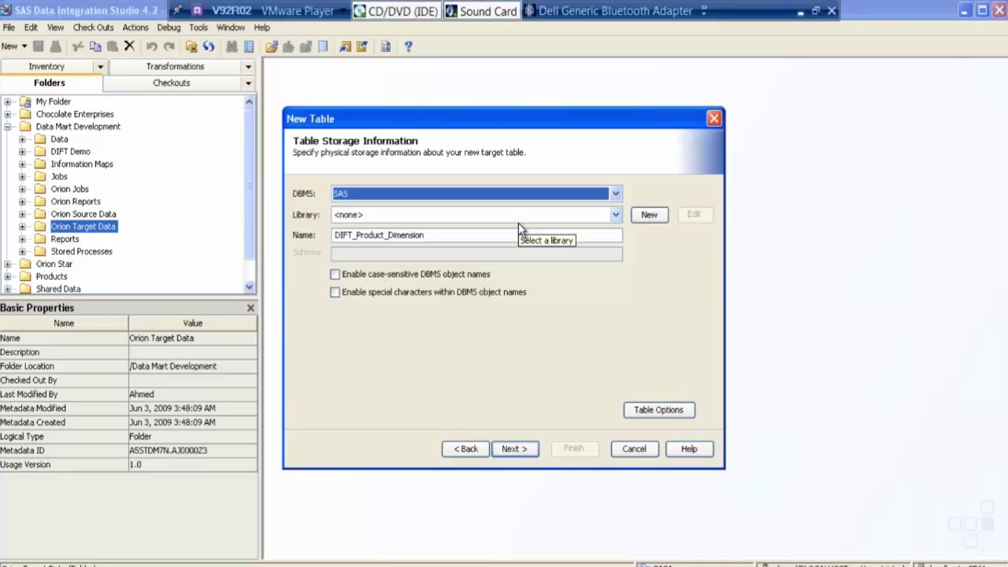
Assign the new table to the DIFT Orion Target Tables Library and continue to the column selection.
{"action": "left_click", "coordinate": [518, 220]}
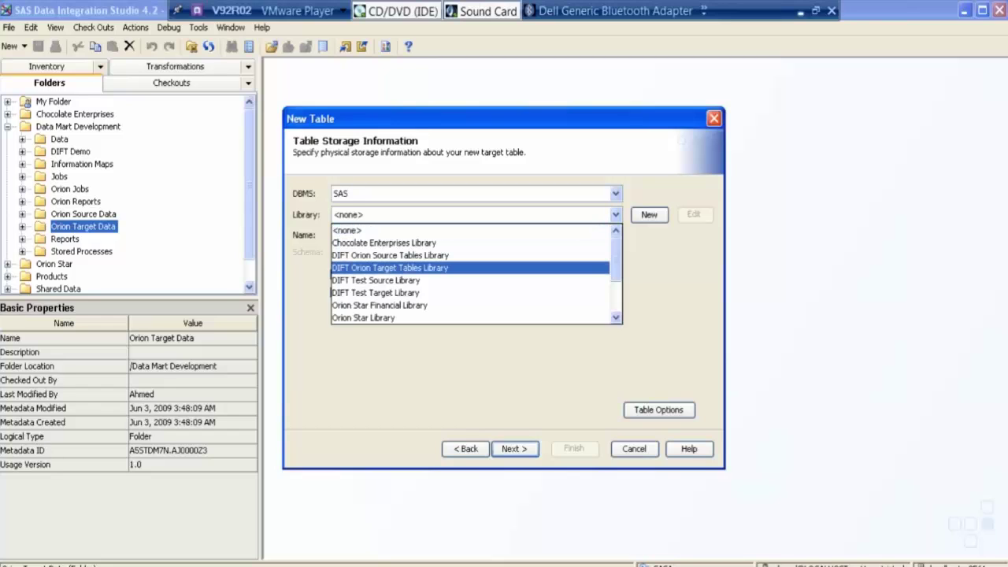
{"action": "left_click", "coordinate": [389, 268]}
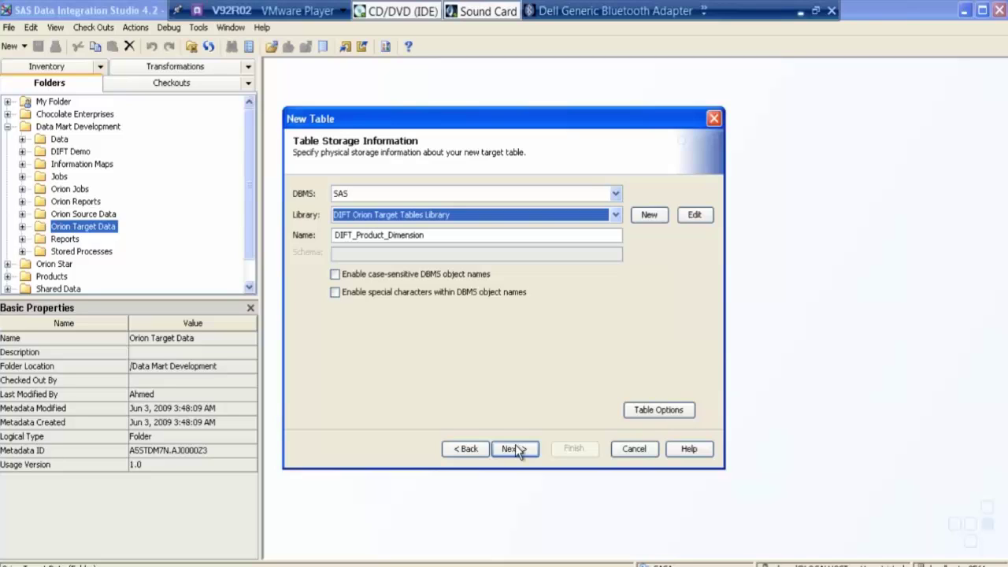
{"action": "left_click", "coordinate": [516, 450]}
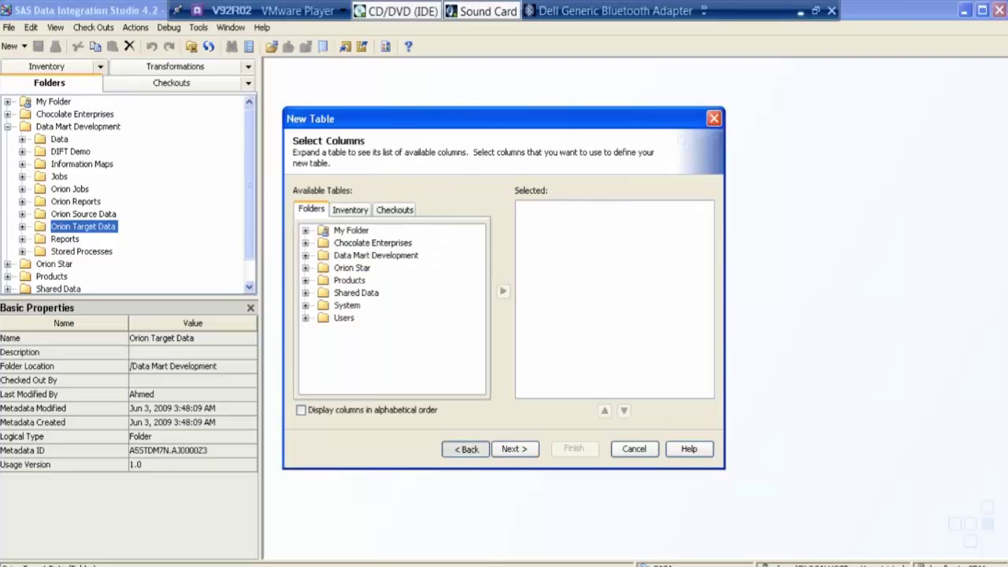
Review the new table's general and storage information, and return to the column selection.
{"action": "left_click", "coordinate": [465, 449]}
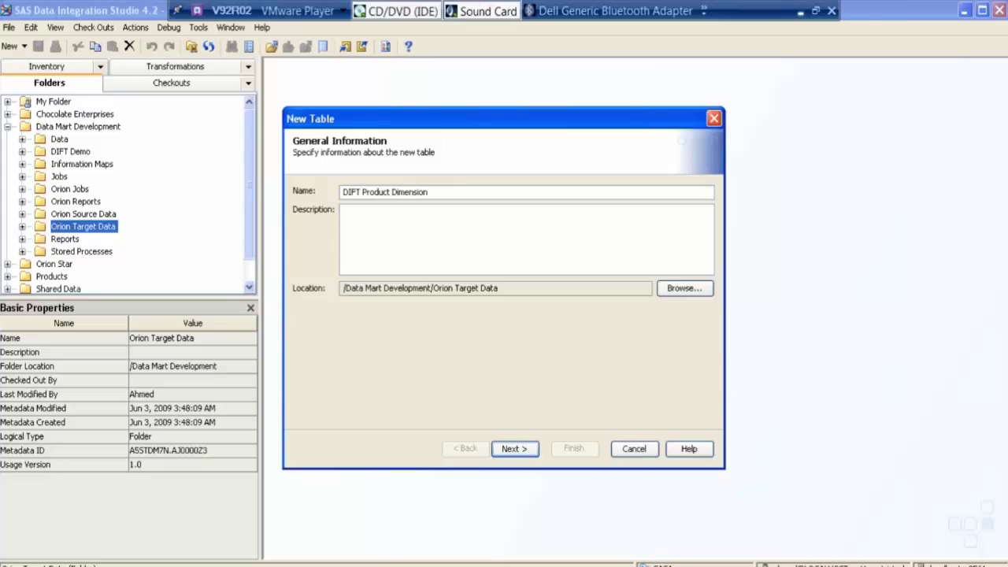
{"action": "key", "text": "ctrl+a"}
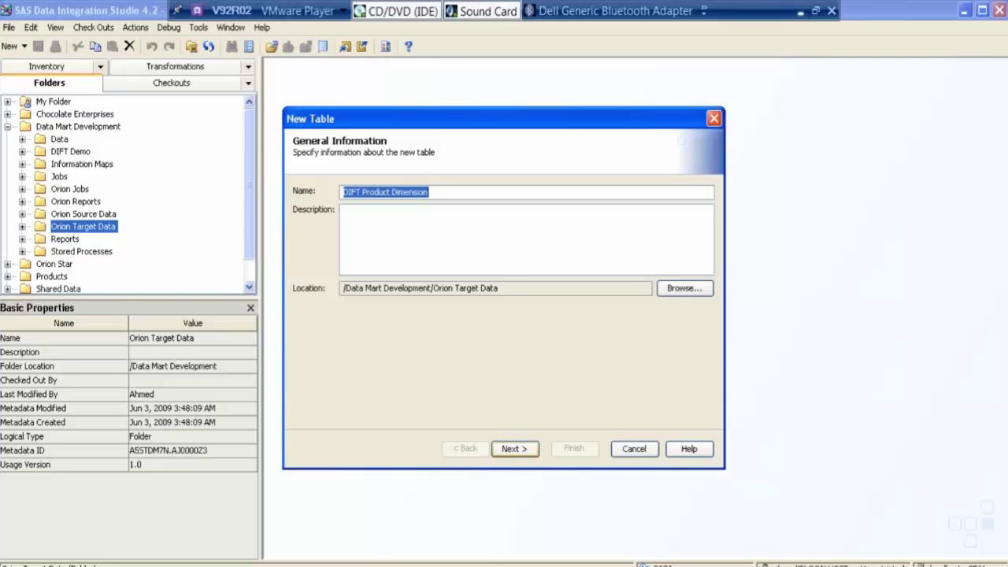
{"action": "key", "text": "Return"}
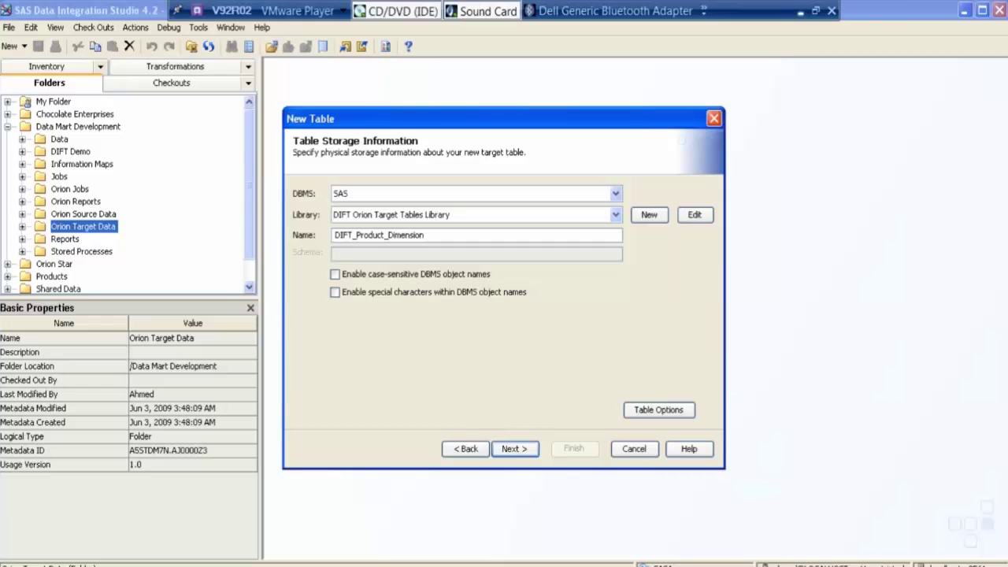
{"action": "key", "text": "Return"}
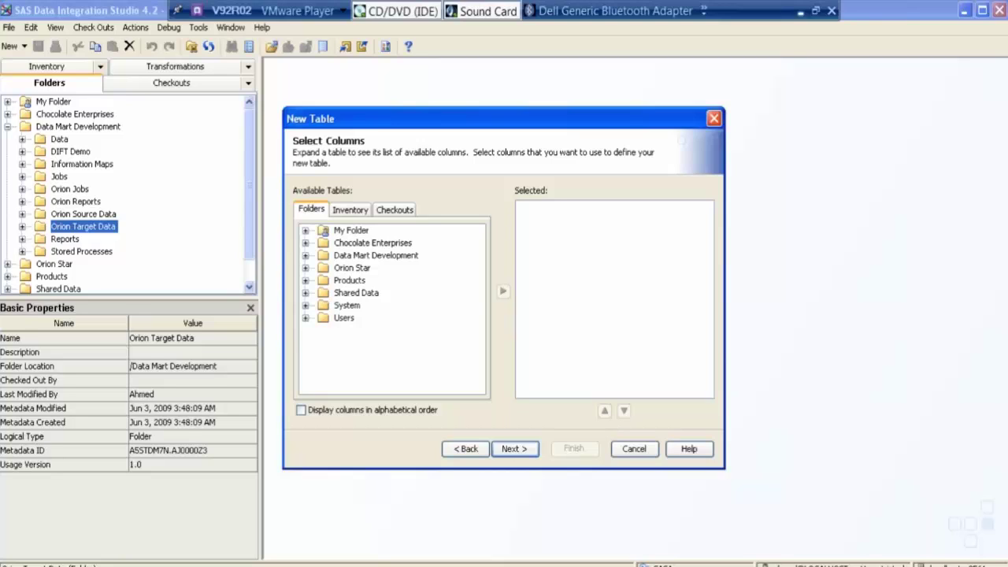
Add the Product_ID, Product_Name and Supplier_ID columns from the DIFT PRODUCT_LIST table in Data Mart Development to the selected columns.
{"action": "left_click", "coordinate": [375, 255]}
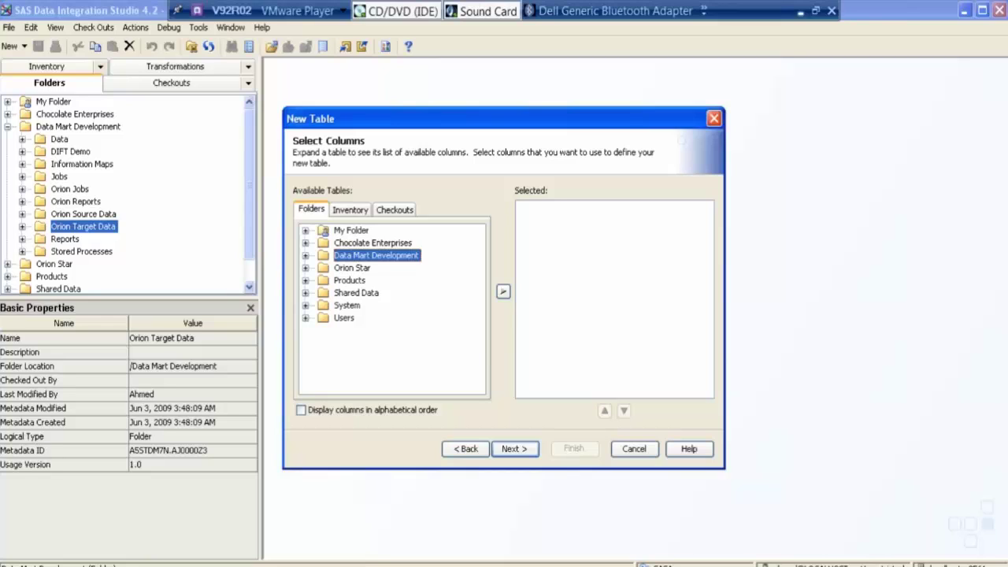
{"action": "key", "text": "Right"}
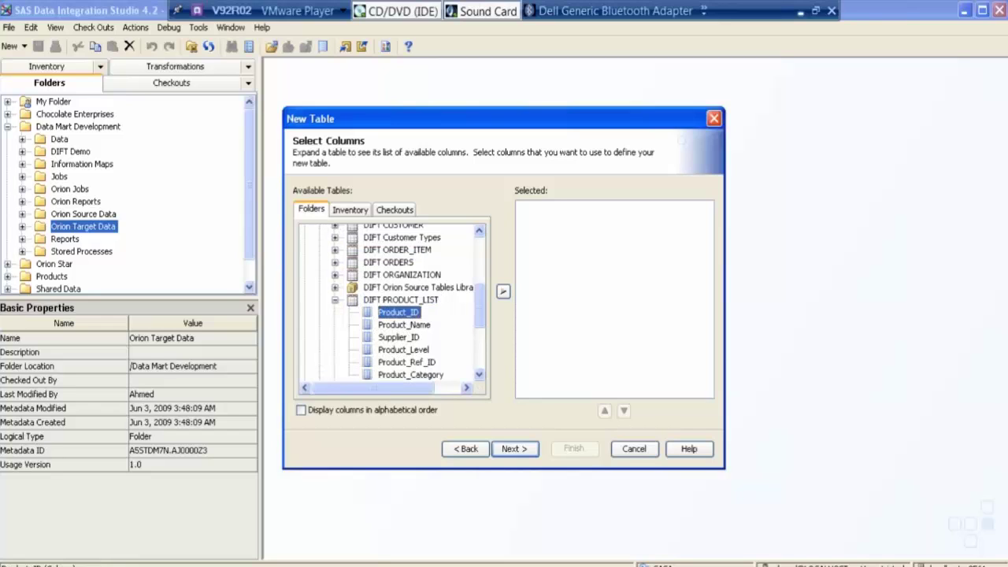
{"action": "key", "text": "shift+Down"}
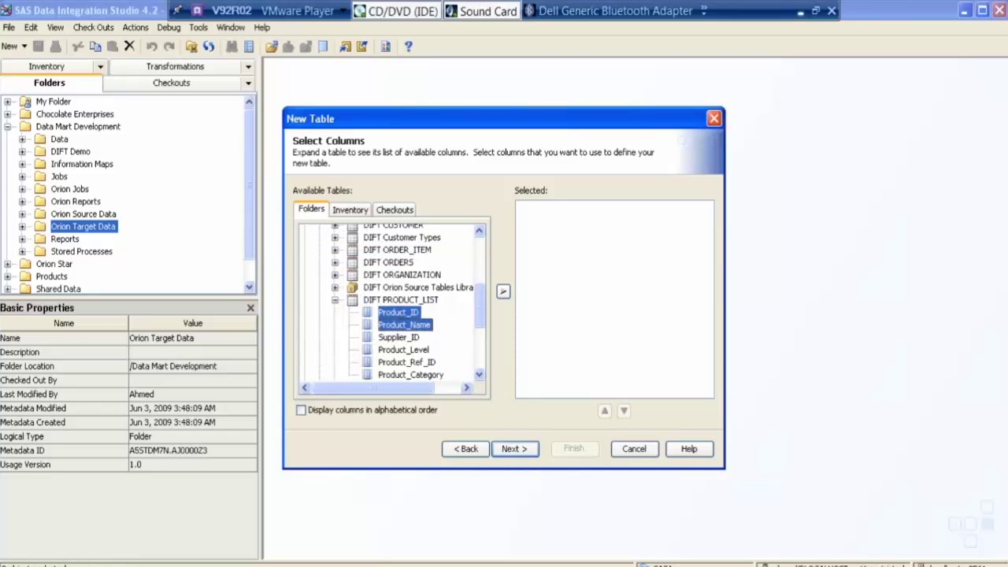
{"action": "key", "text": "shift+Down"}
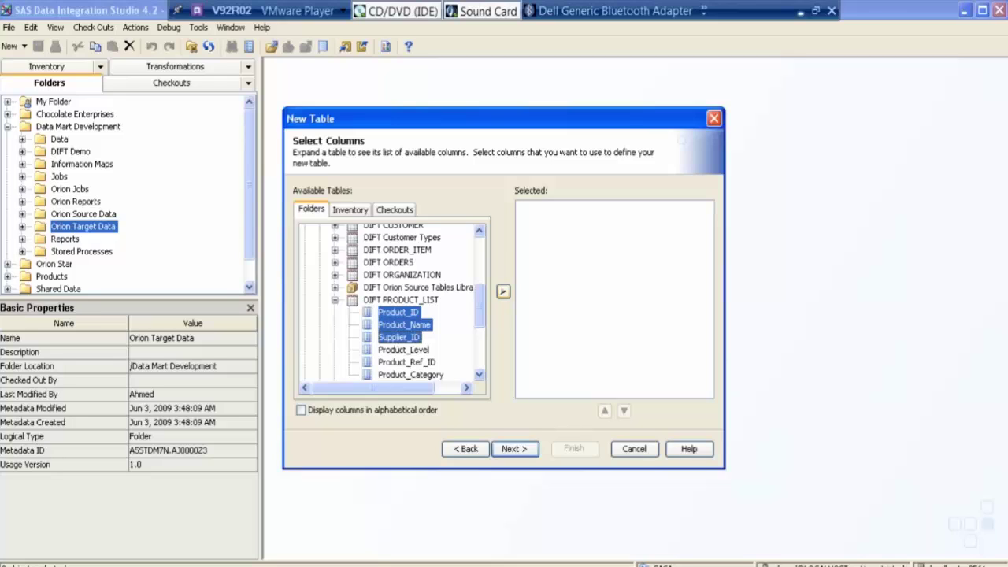
{"action": "left_click", "coordinate": [503, 292]}
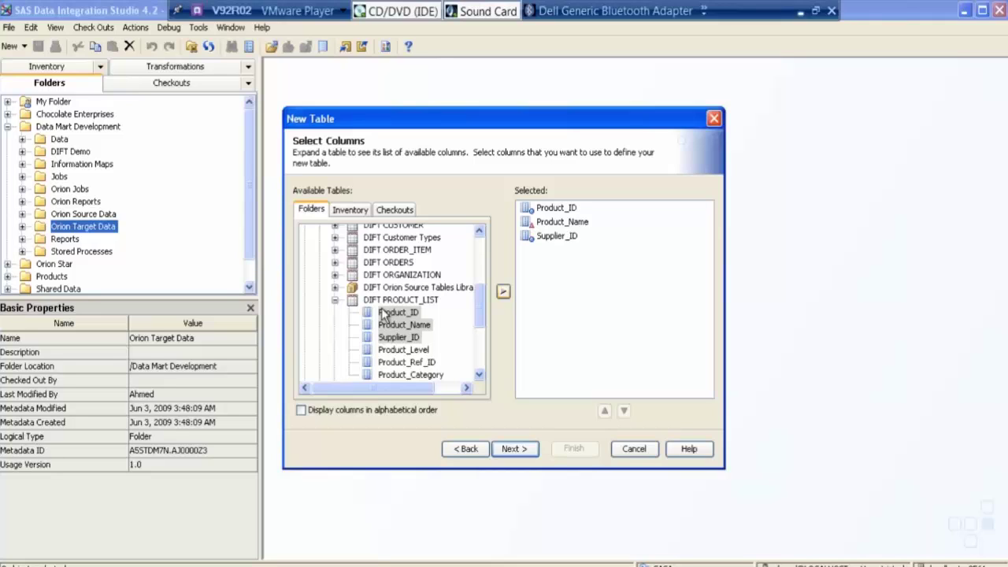
Add Supplier_Name and Country from the DIFT Supplier Information external file to the selected columns, and continue to the column definitions.
{"action": "left_click", "coordinate": [335, 299]}
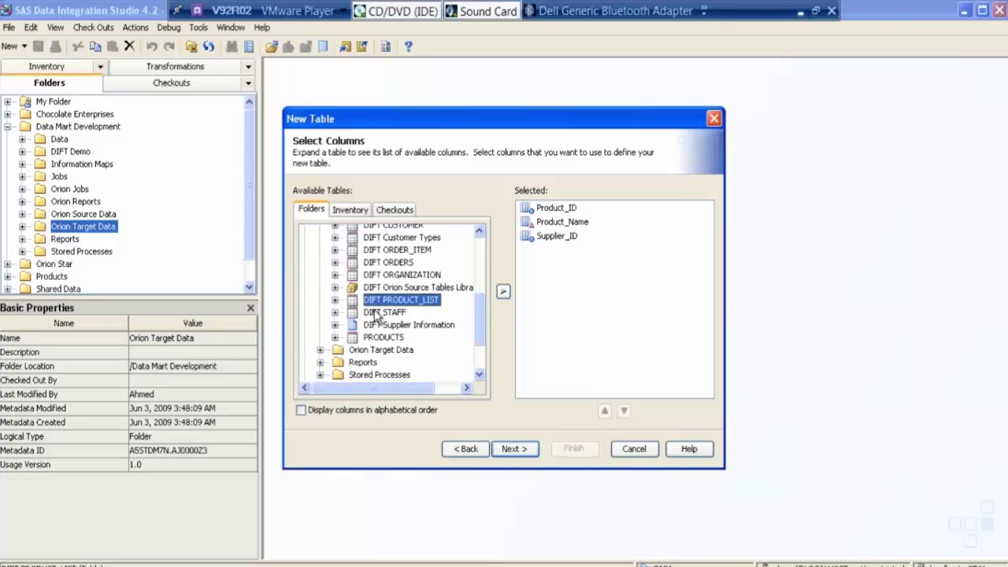
{"action": "left_click", "coordinate": [335, 324]}
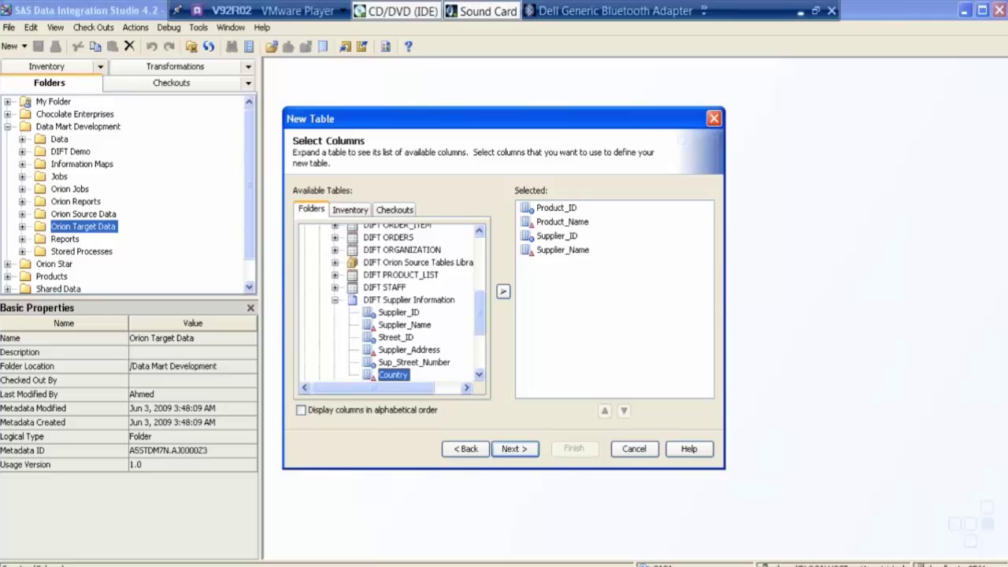
{"action": "left_click", "coordinate": [400, 374]}
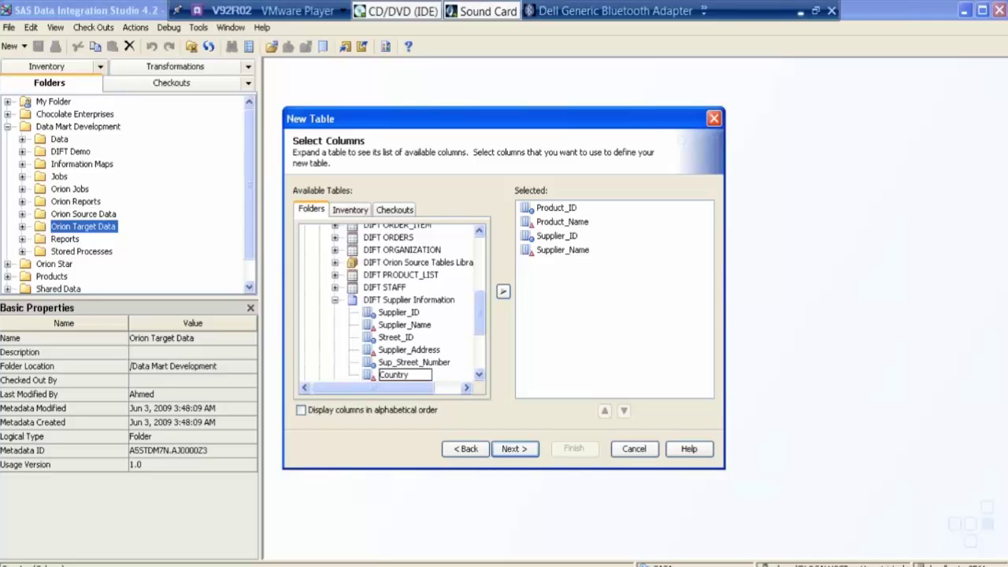
{"action": "left_click", "coordinate": [503, 291]}
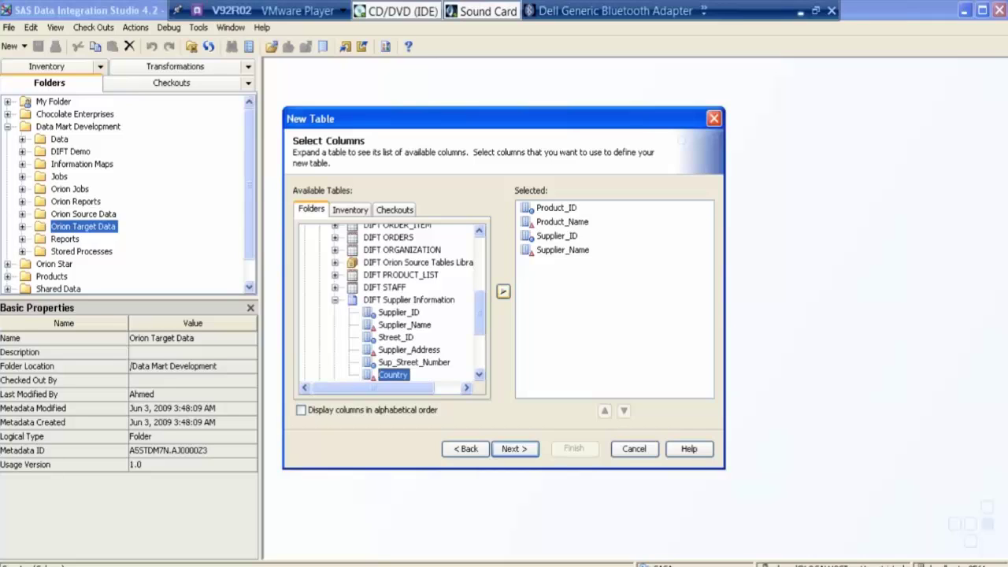
{"action": "key", "text": "Tab"}
{"action": "key", "text": "space"}
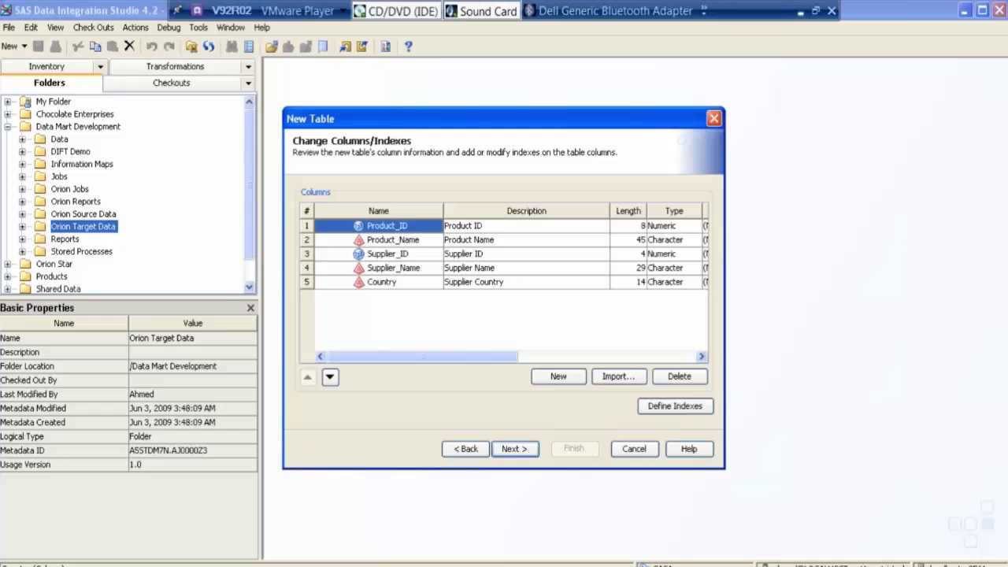
Create a Product_Category column with description Product_Category and length 25, and move it below Country at the end of the list.
{"action": "left_click", "coordinate": [558, 377]}
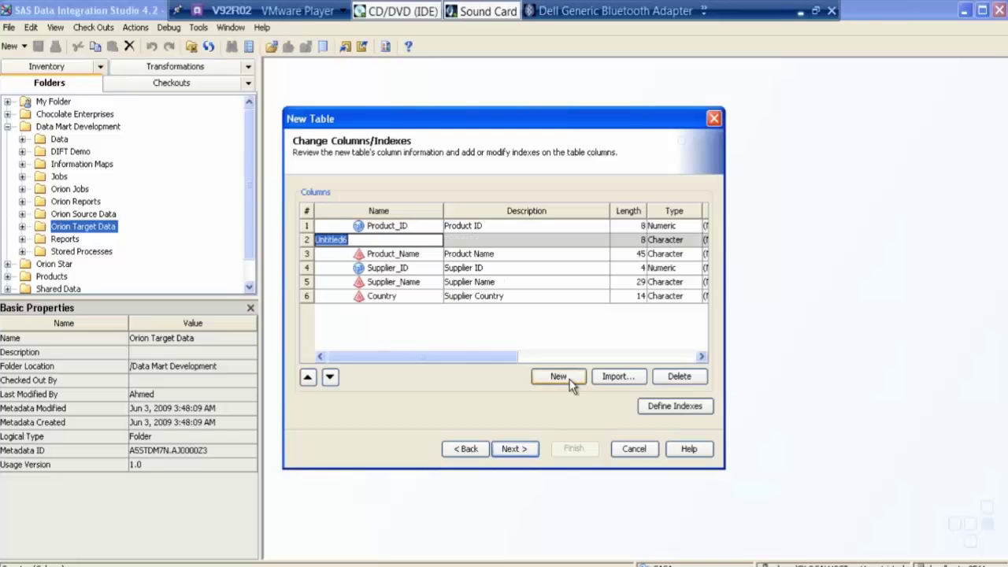
{"action": "type", "text": "Prdo"}
{"action": "key", "text": "BackSpace"}
{"action": "key", "text": "BackSpace"}
{"action": "type", "text": "oduct_Category"}
{"action": "key", "text": "Return"}
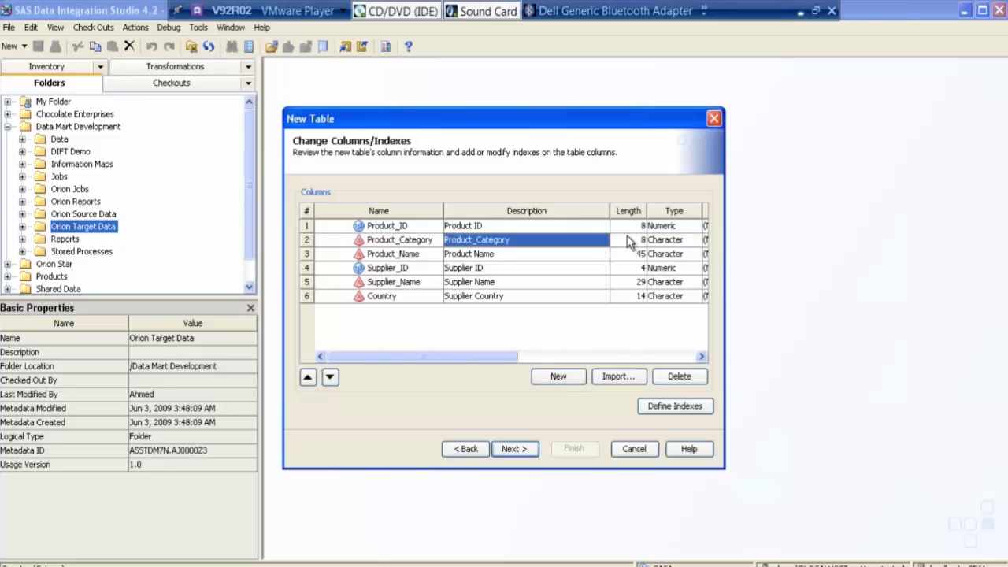
{"action": "key", "text": "Tab"}
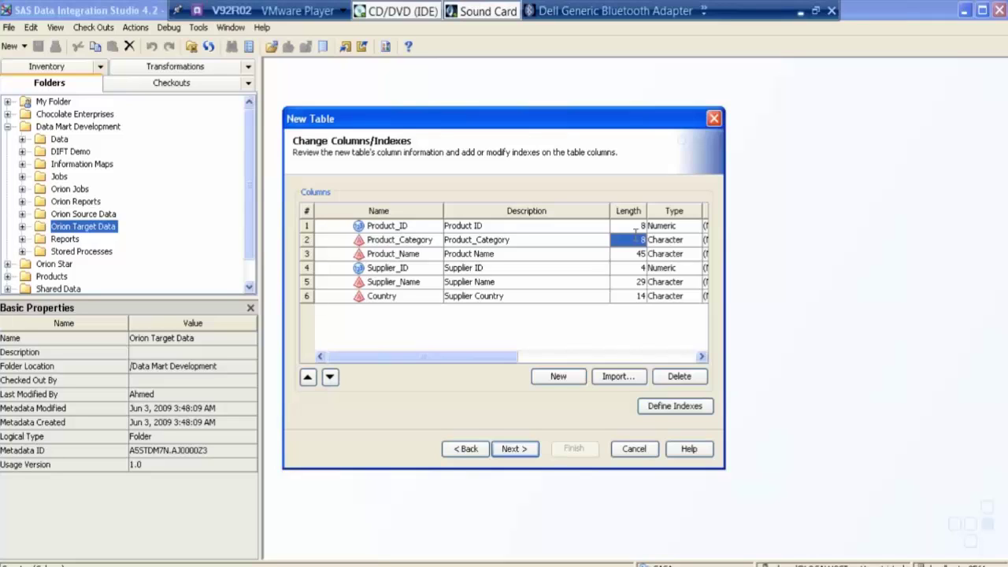
{"action": "type", "text": "25"}
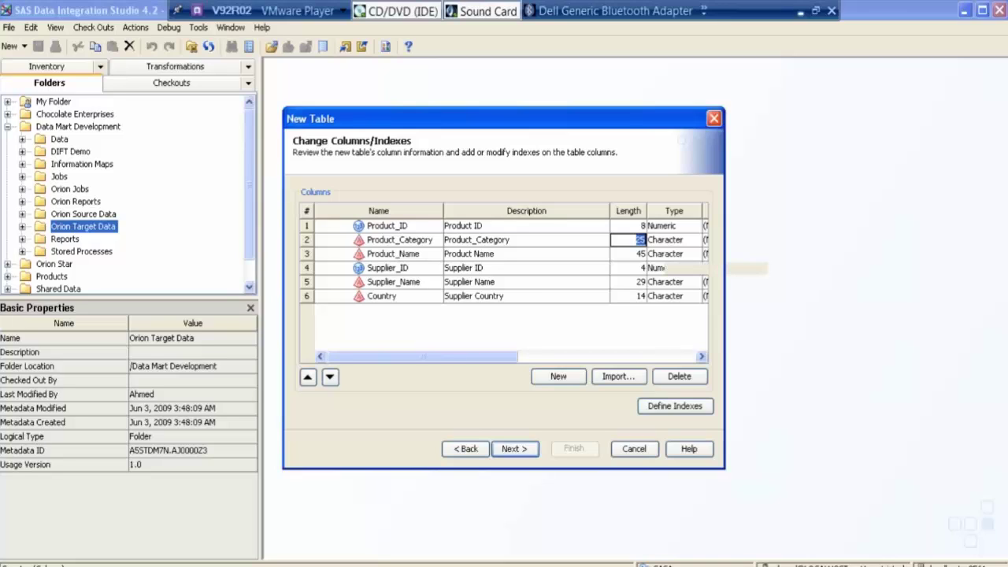
{"action": "key", "text": "Tab"}
{"action": "left_click", "coordinate": [306, 239]}
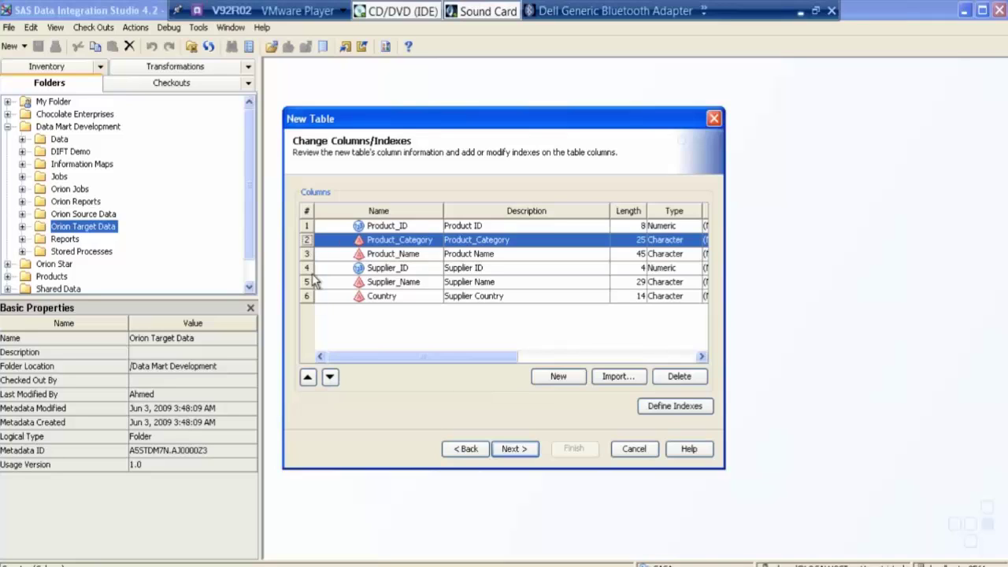
{"action": "left_click_drag", "start_coordinate": [306, 239], "coordinate": [306, 303]}
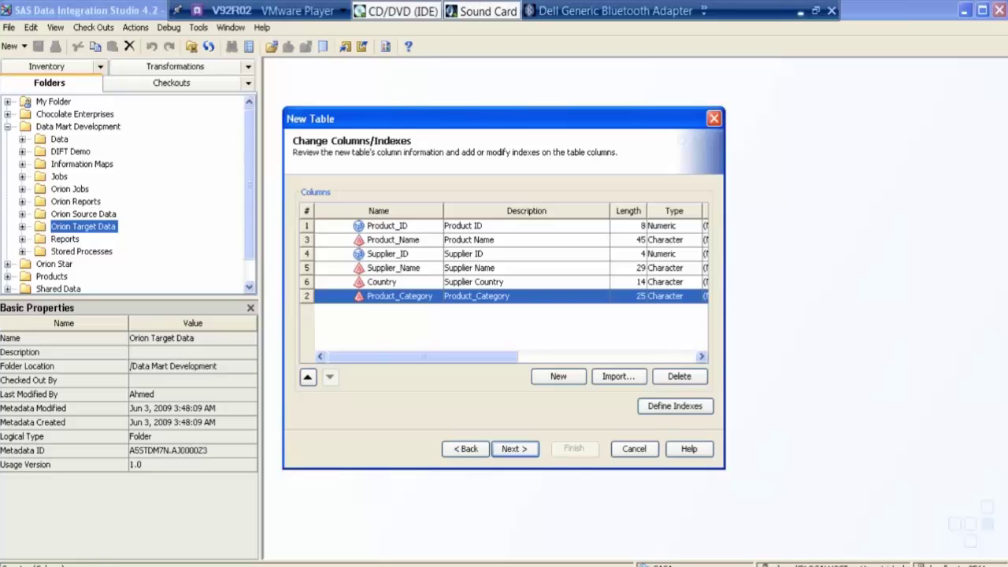
Create a new column named Product_Group after Product_Category, with the description Product_Group.
{"action": "left_click", "coordinate": [399, 296]}
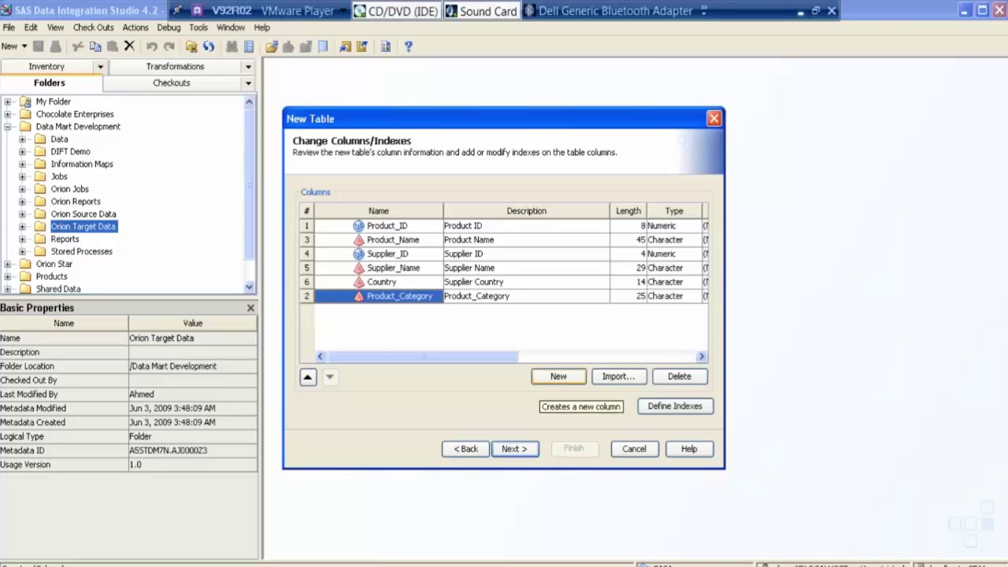
{"action": "left_click", "coordinate": [558, 376]}
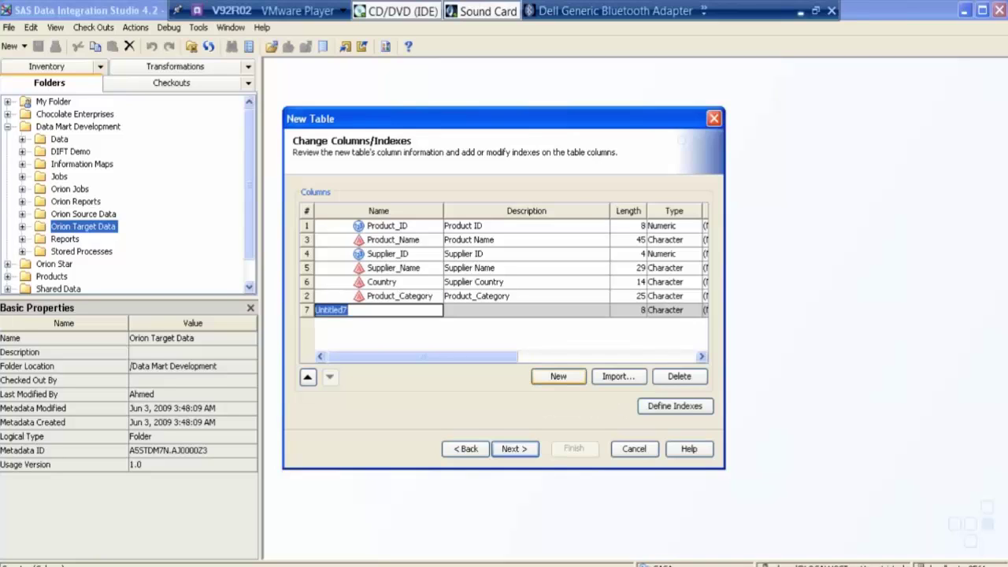
{"action": "type", "text": "Product_Group"}
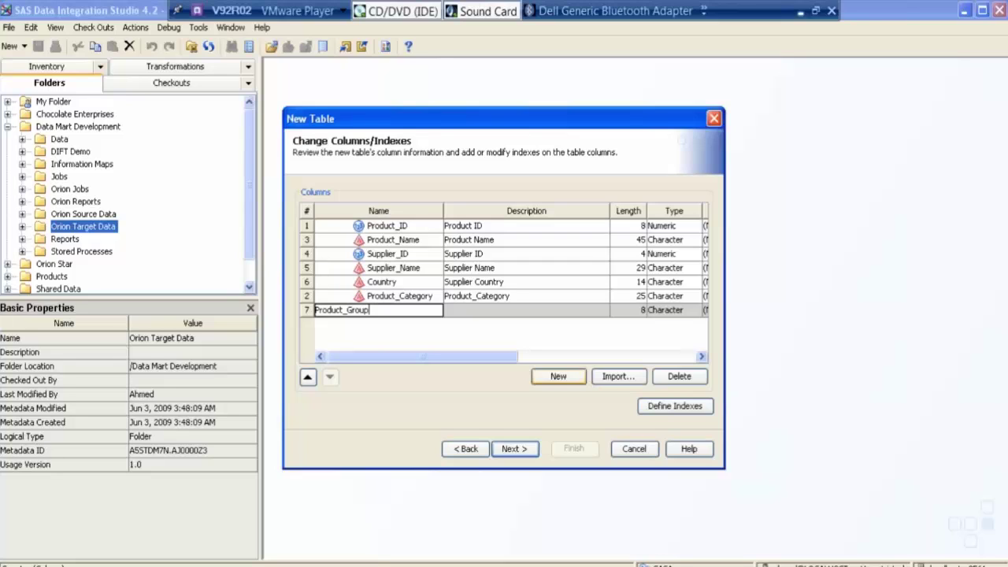
{"action": "key", "text": "shift+Home"}
{"action": "key", "text": "ctrl+c"}
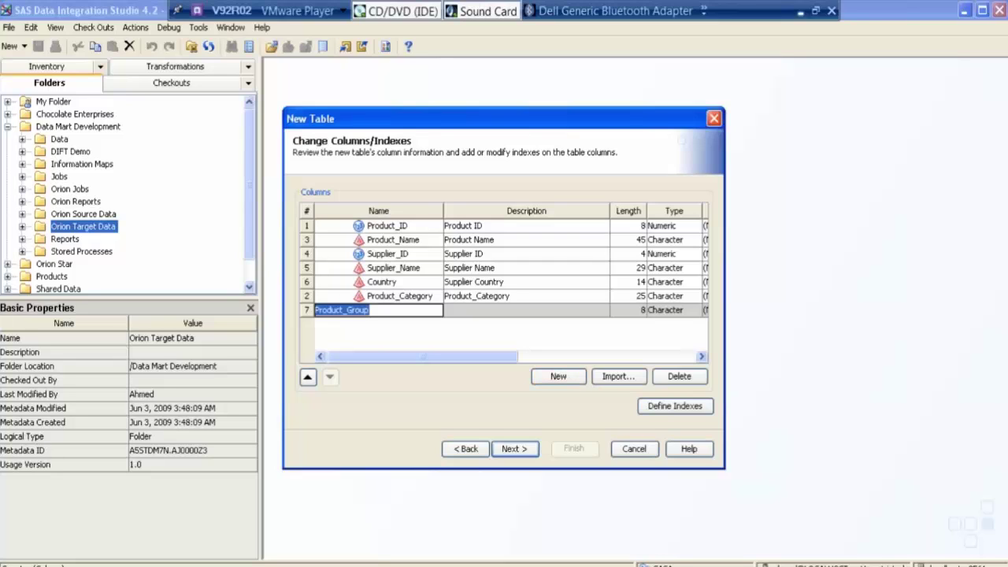
{"action": "key", "text": "Tab"}
{"action": "key", "text": "ctrl+v"}
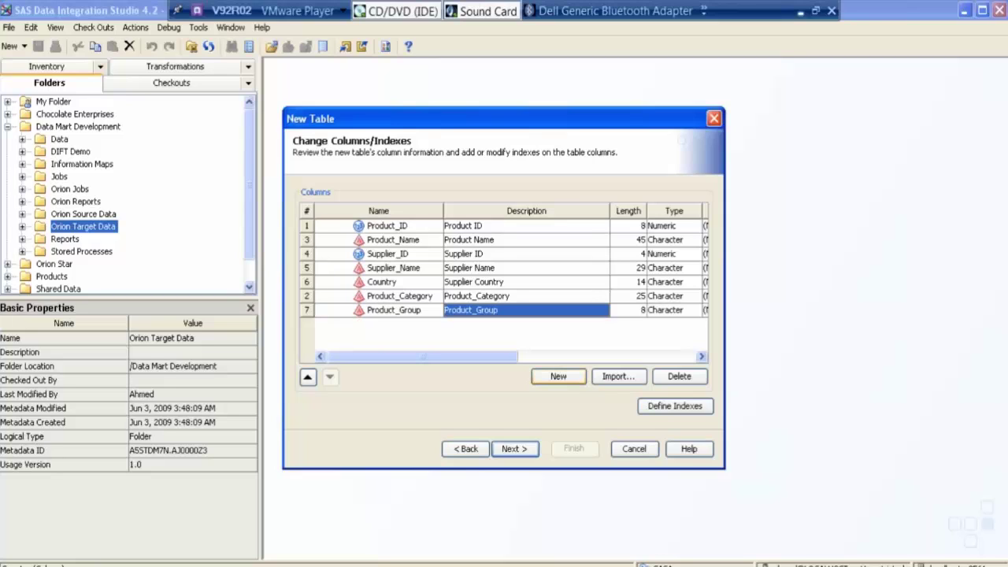
Create a new column named Product_Line after Product_Group, with the description Product Line and length 25.
{"action": "left_click", "coordinate": [559, 377]}
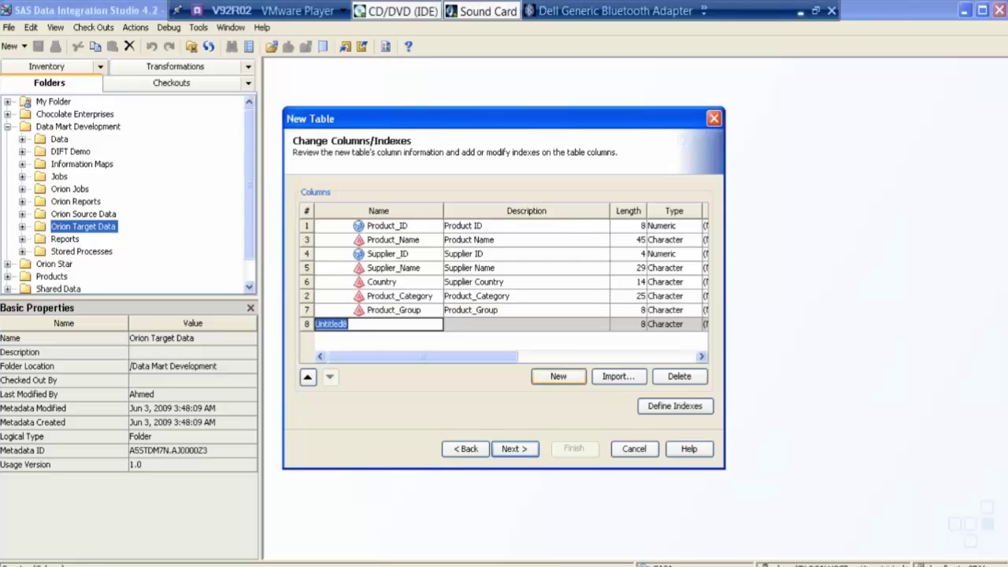
{"action": "type", "text": "Product_Line"}
{"action": "key", "text": "Tab"}
{"action": "type", "text": "Product"}
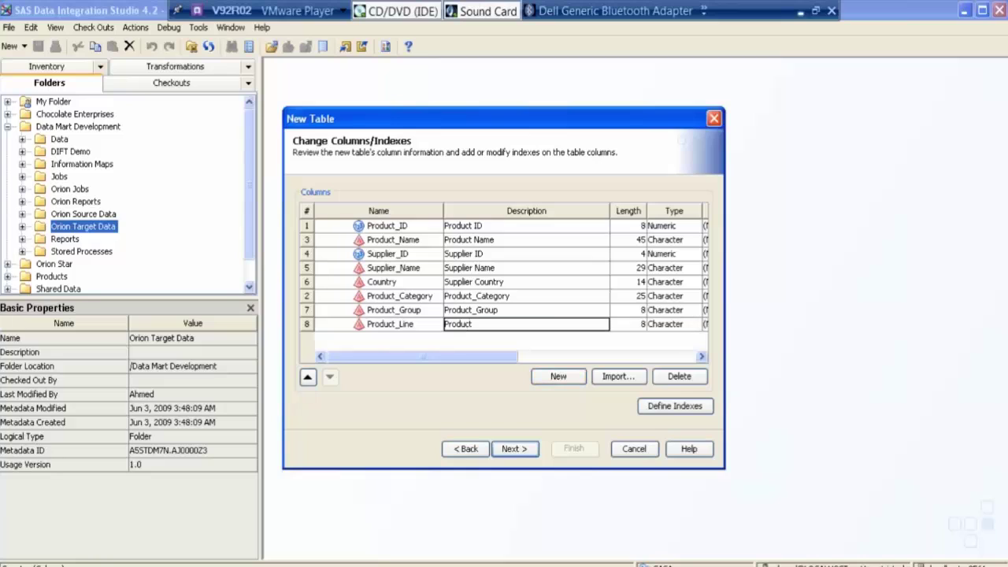
{"action": "type", "text": " Line"}
{"action": "key", "text": "Tab"}
{"action": "type", "text": "25"}
Set the length of the Product_Group column to 25.
{"action": "key", "text": "Up"}
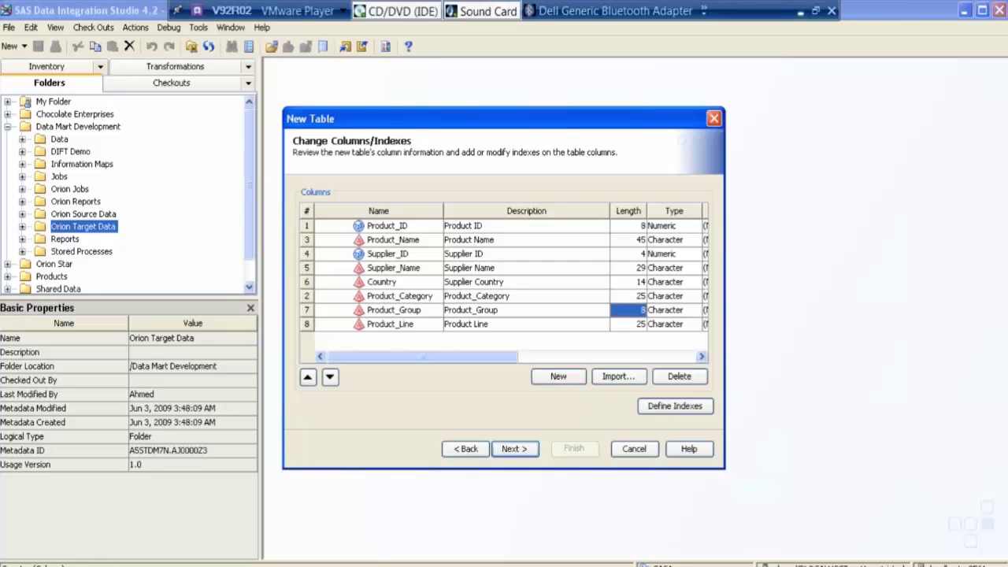
{"action": "type", "text": "25"}
{"action": "key", "text": "Down"}
Examine the remaining column attributes, including summary role, sort order, informat, format and nullability.
{"action": "key", "text": "Tab"}
{"action": "key", "text": "Tab"}
{"action": "key", "text": "Tab"}
{"action": "key", "text": "Tab"}
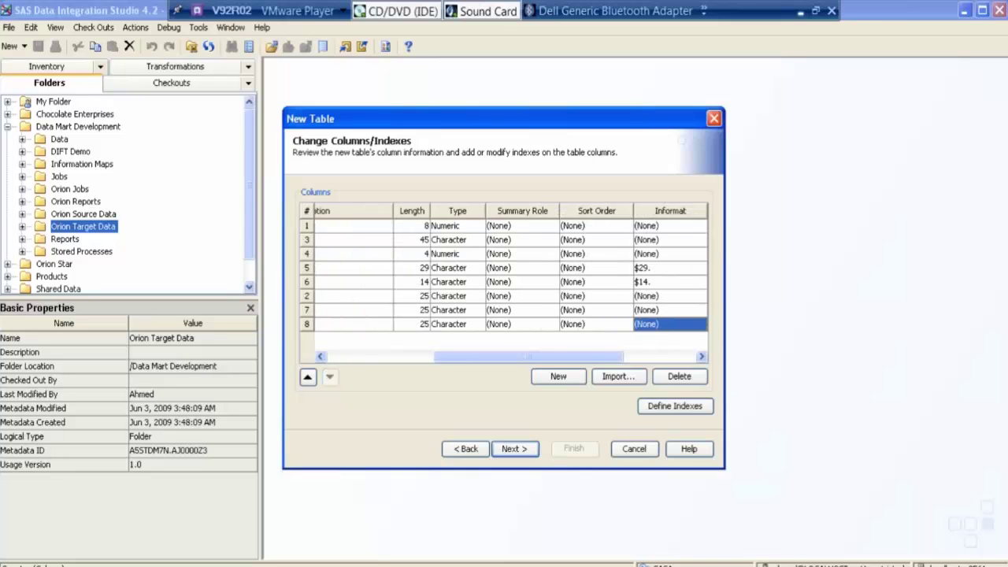
{"action": "key", "text": "Left"}
{"action": "key", "text": "Tab"}
{"action": "key", "text": "Tab"}
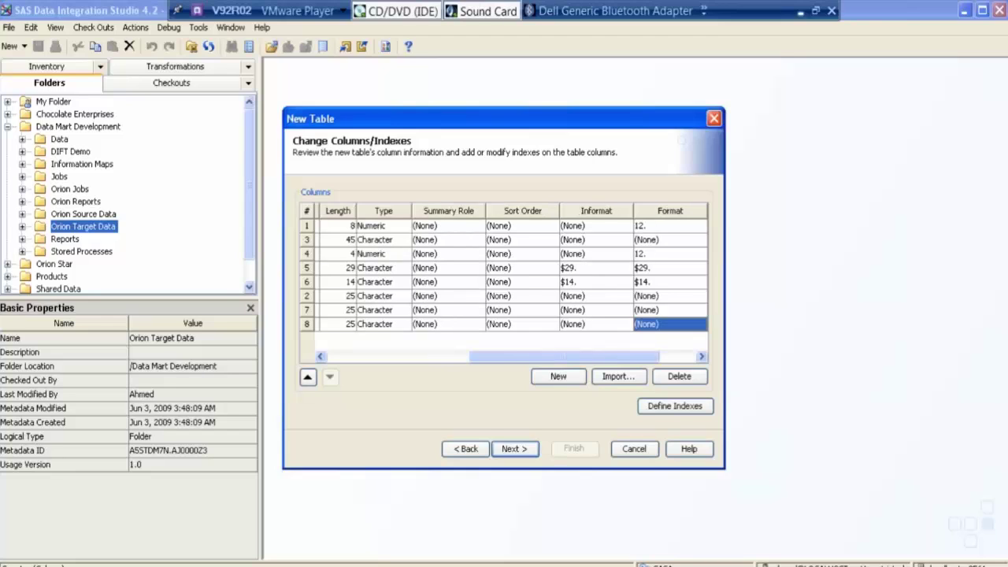
{"action": "key", "text": "Tab"}
{"action": "key", "text": "Left"}
{"action": "key", "text": "Left"}
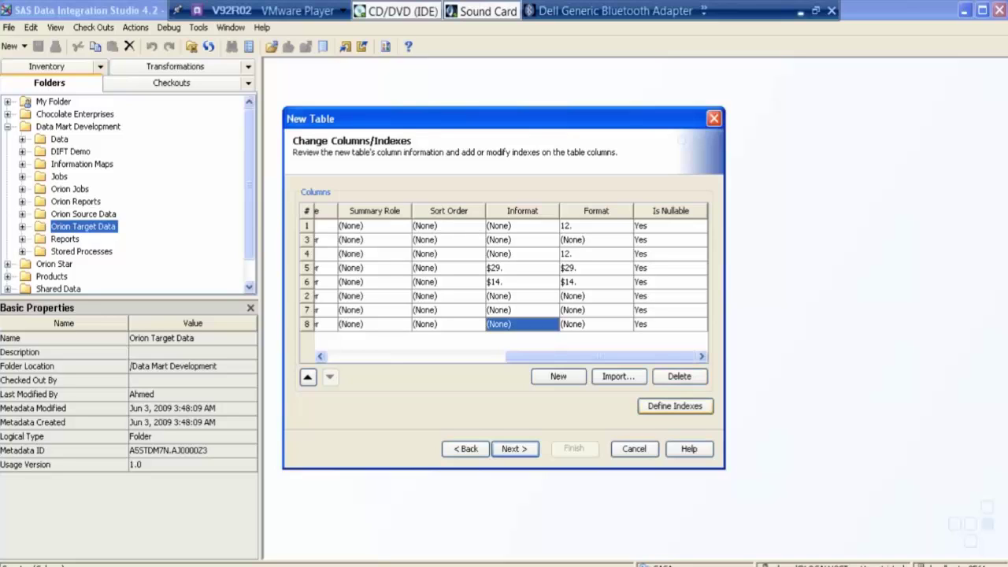
Open the table's index definitions and create an index containing the Product_ID column.
{"action": "left_click", "coordinate": [675, 405]}
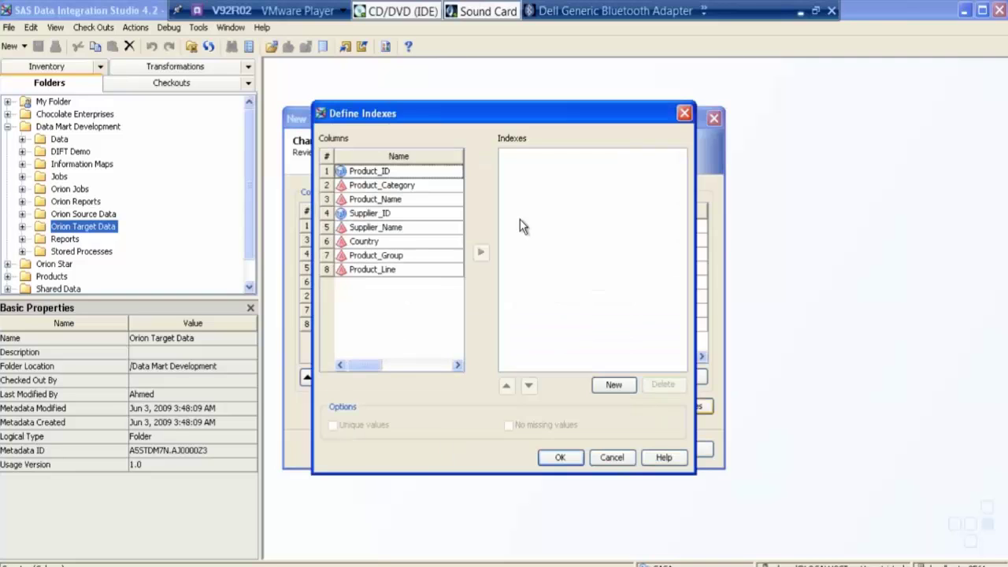
{"action": "left_click", "coordinate": [613, 384]}
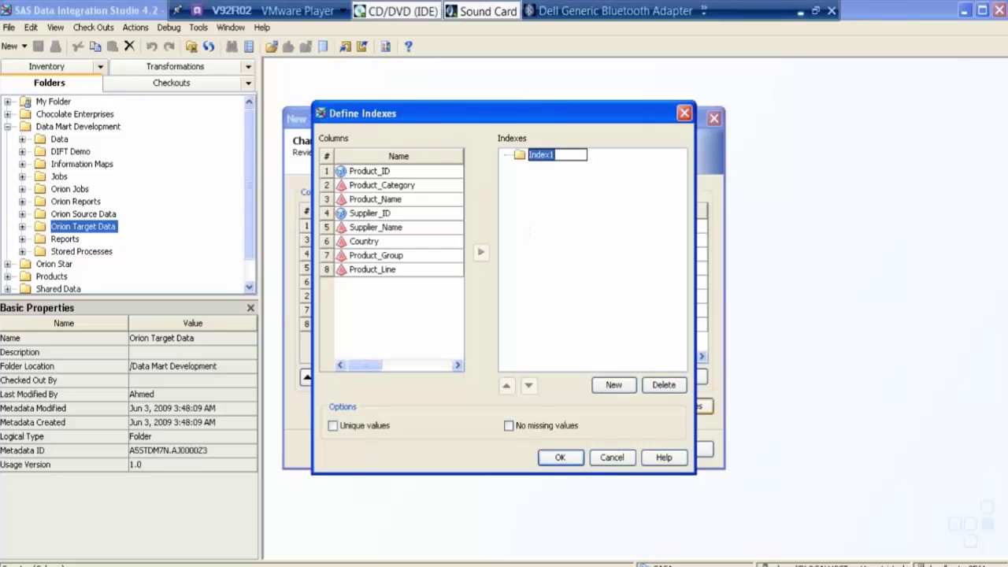
{"action": "left_click", "coordinate": [664, 384]}
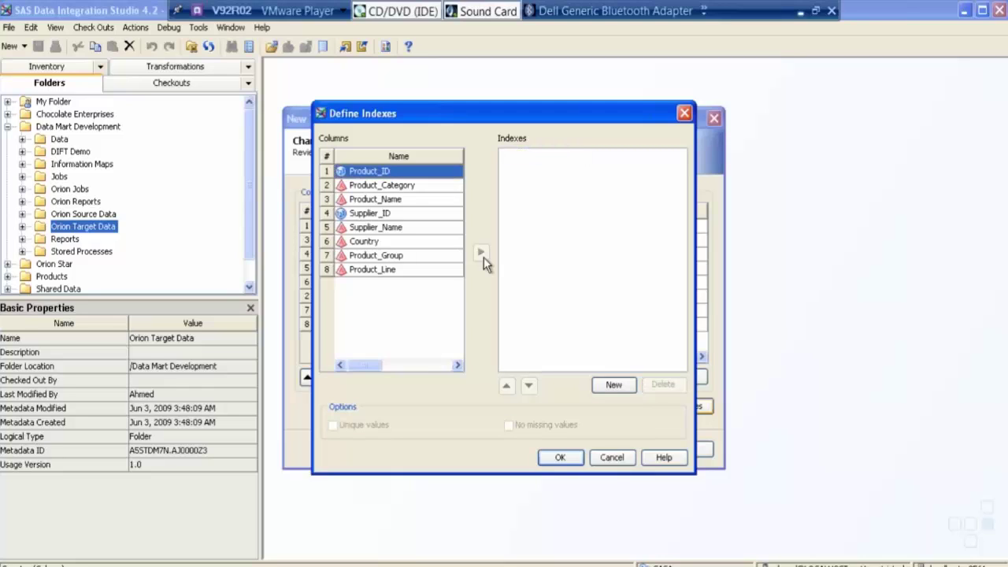
{"action": "left_click", "coordinate": [613, 384]}
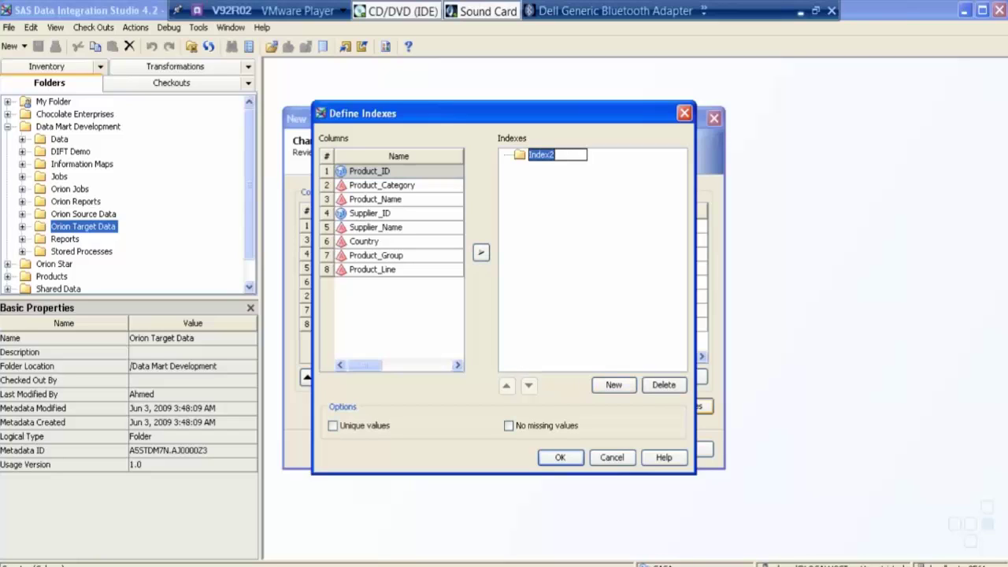
{"action": "type", "text": "Product_ID"}
{"action": "left_click", "coordinate": [393, 186]}
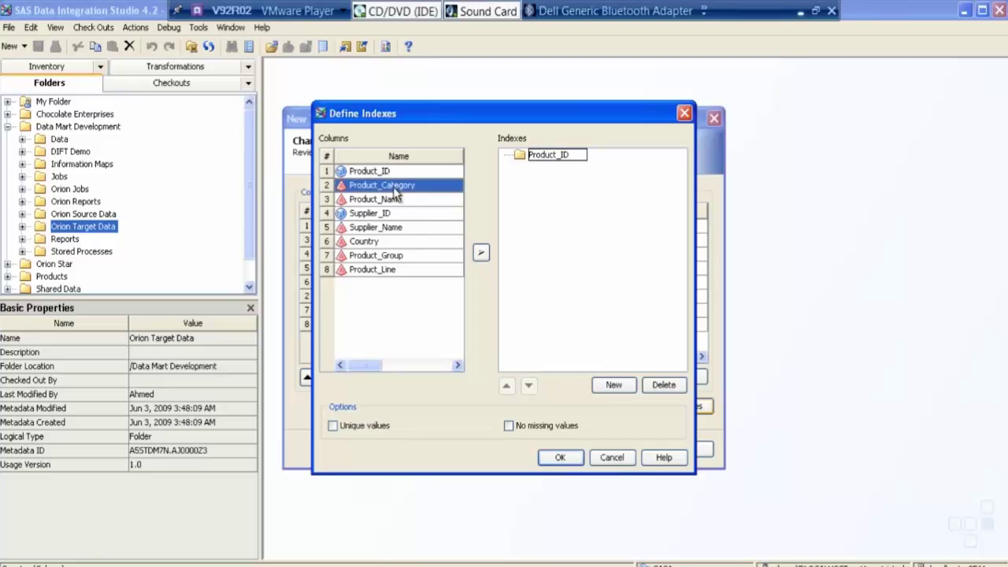
{"action": "left_click", "coordinate": [392, 171]}
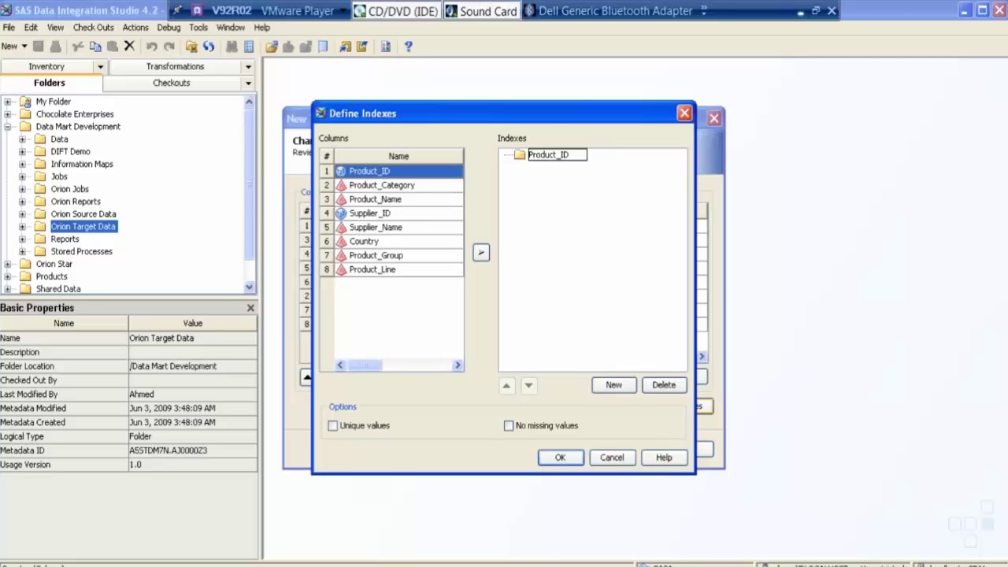
{"action": "left_click", "coordinate": [481, 252]}
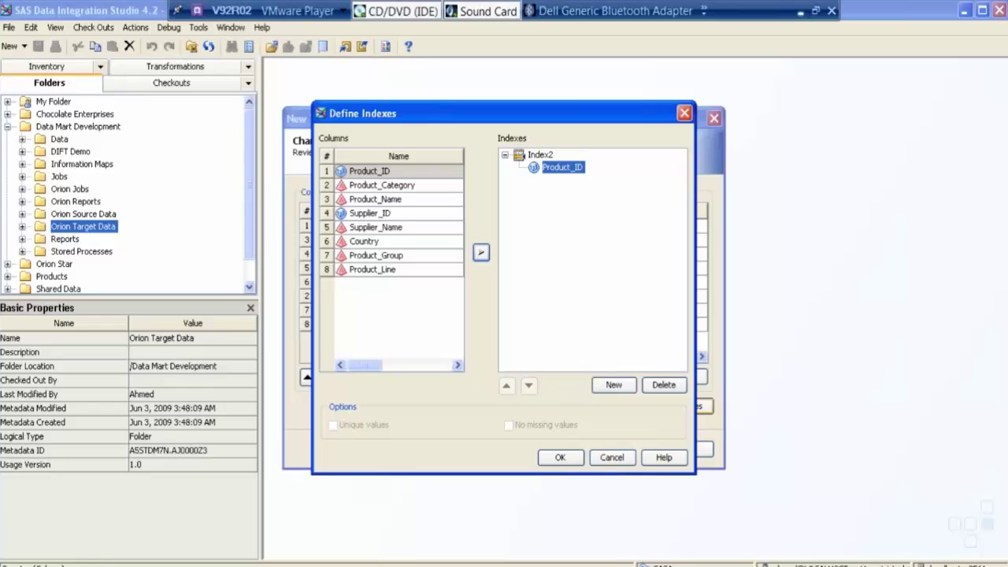
Create a second index containing the Product_Group column.
{"action": "left_click", "coordinate": [613, 385]}
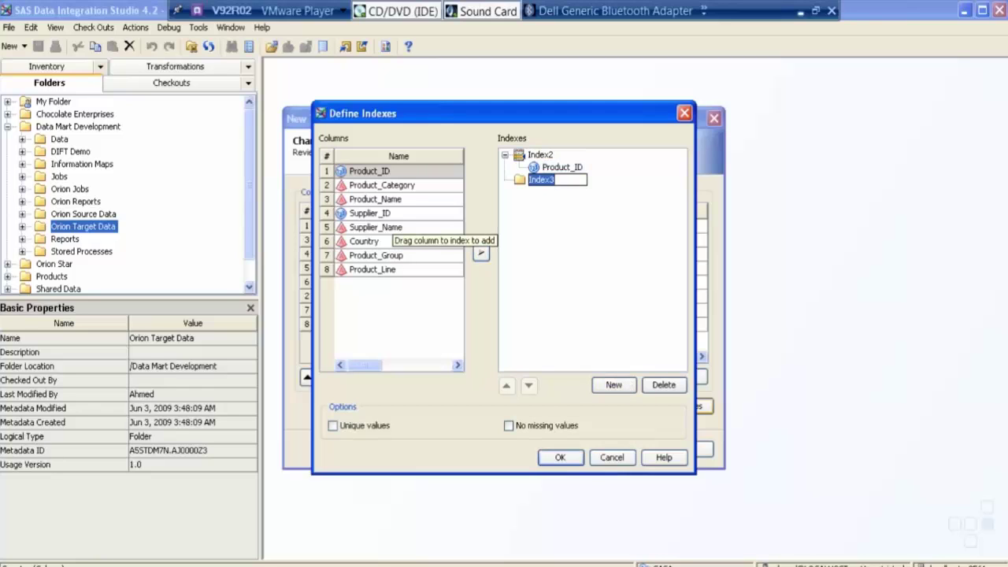
{"action": "left_click", "coordinate": [391, 255]}
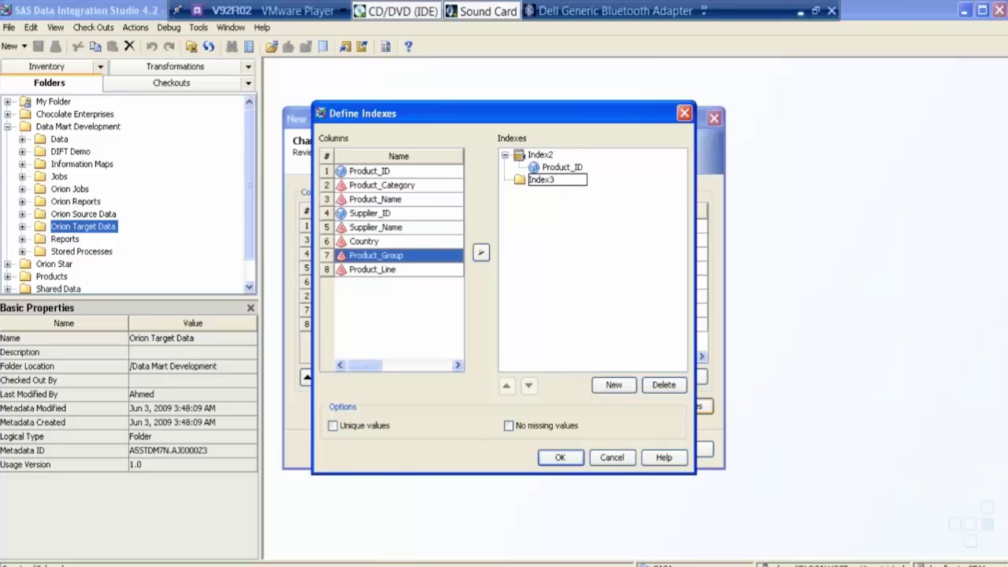
{"action": "left_click", "coordinate": [481, 252]}
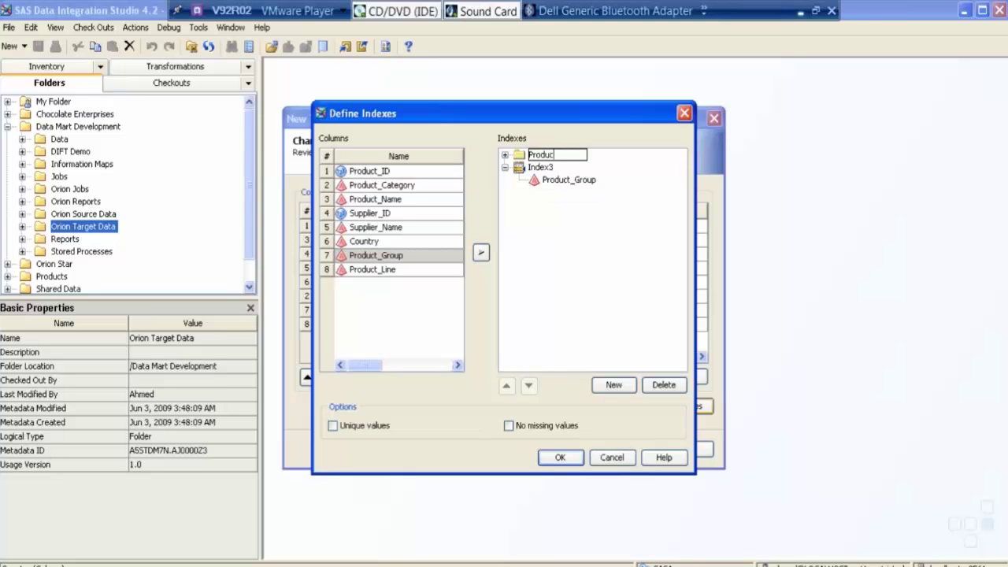
Rename the index on the Product_ID column as Product_ID and the index on Product_Group as Product_Group.
{"action": "type", "text": "Product_ID"}
{"action": "key", "text": "Return"}
{"action": "right_click", "coordinate": [542, 167]}
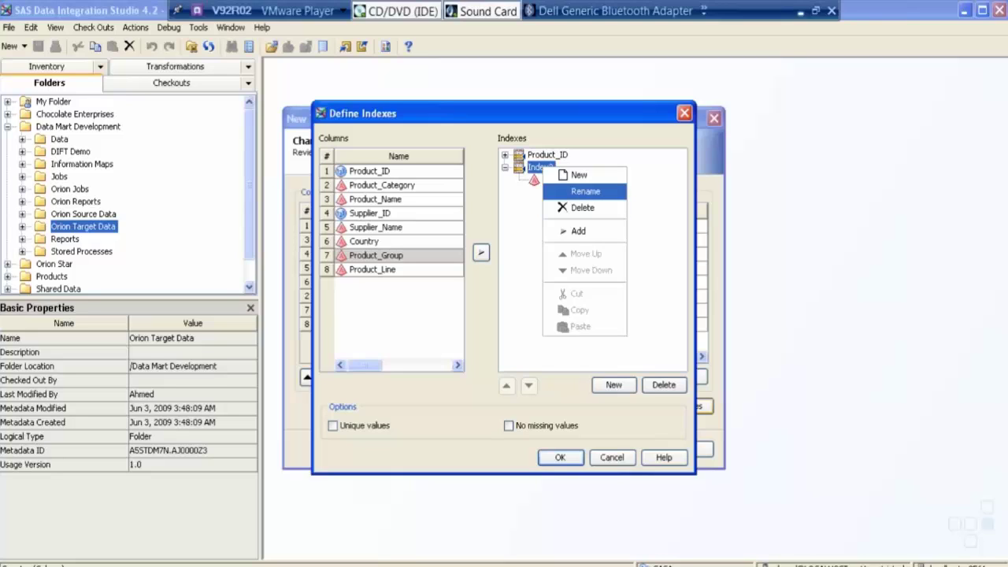
{"action": "left_click", "coordinate": [585, 191]}
{"action": "type", "text": "Produ"}
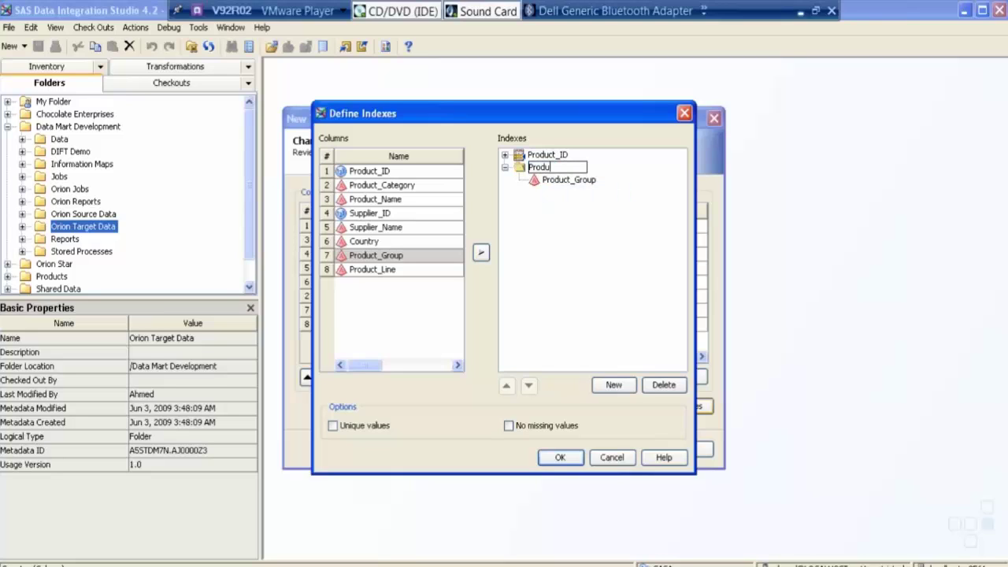
{"action": "type", "text": "ct_Group"}
{"action": "key", "text": "Return"}
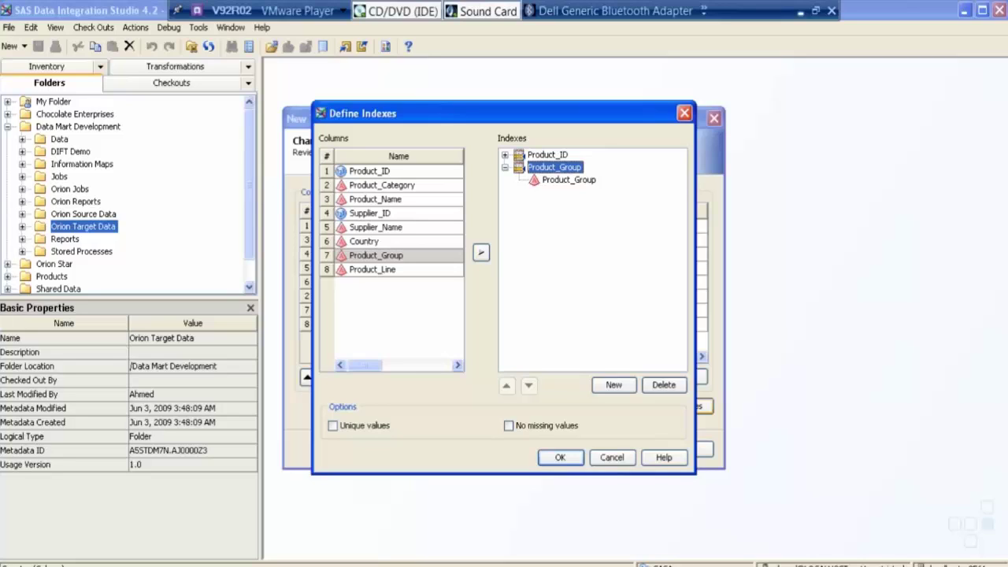
Accept the index definitions and finish creating the DIFT Product Dimension table metadata.
{"action": "left_click", "coordinate": [560, 457]}
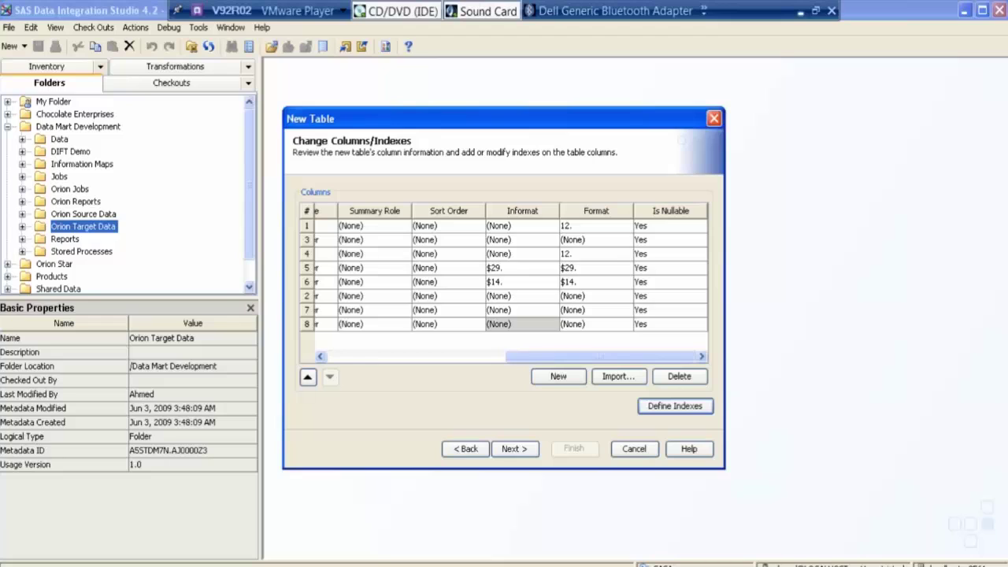
{"action": "left_click", "coordinate": [515, 448]}
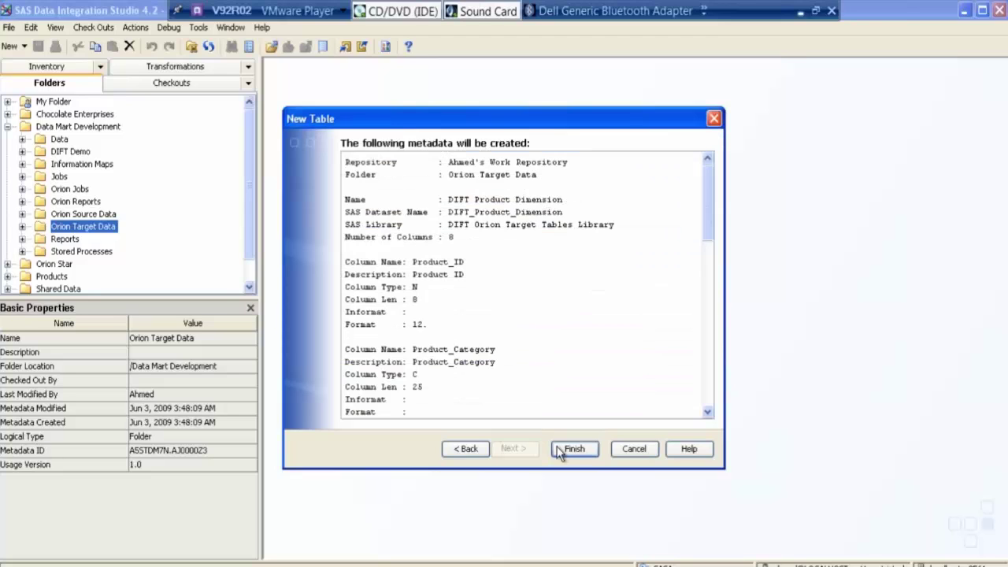
{"action": "left_click", "coordinate": [561, 449]}
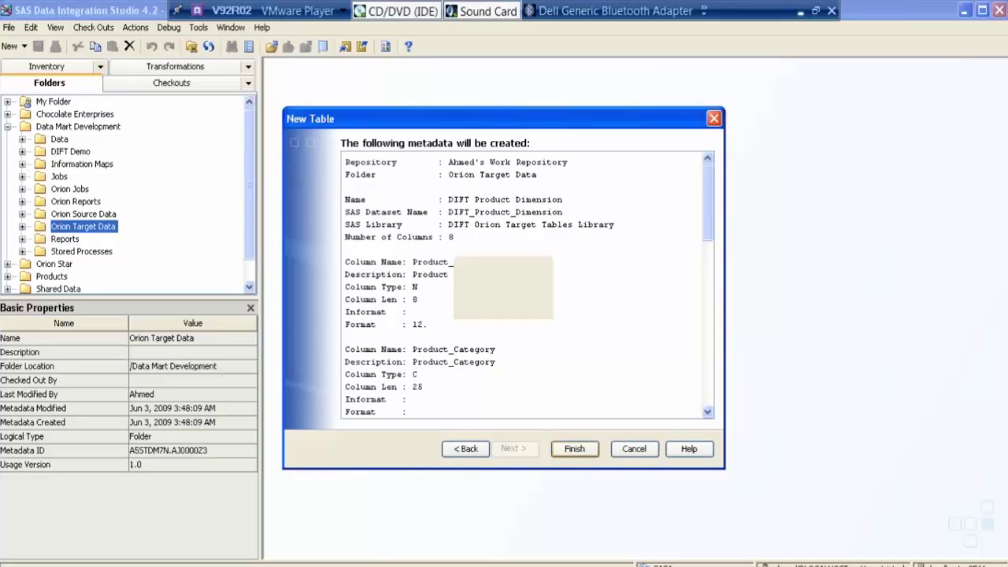